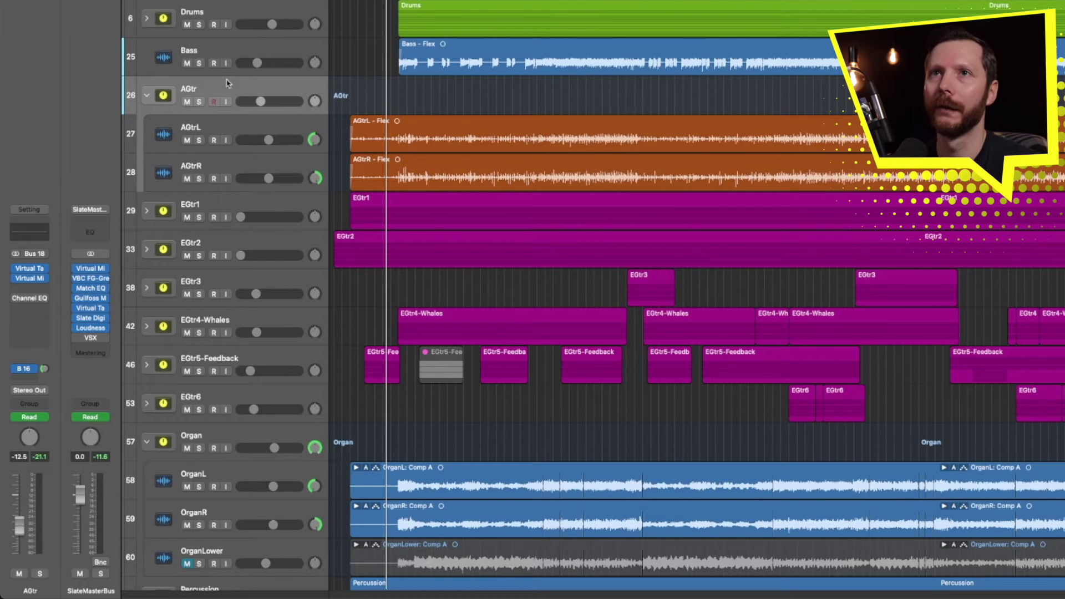
Select and solo the Bass track, then pan it further left with the inspector knob.
click(186, 53)
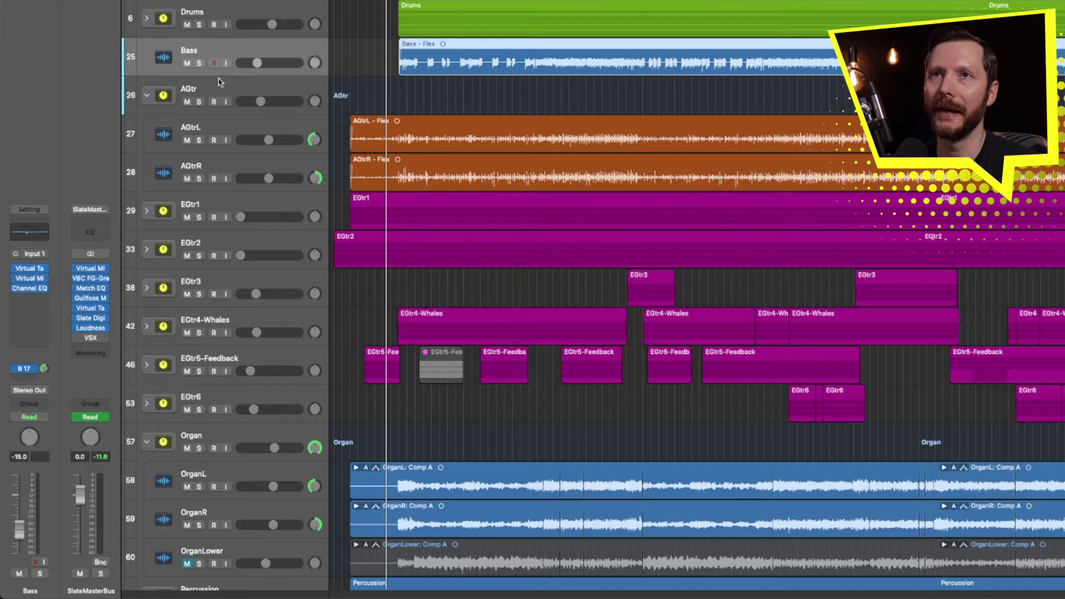
click(199, 63)
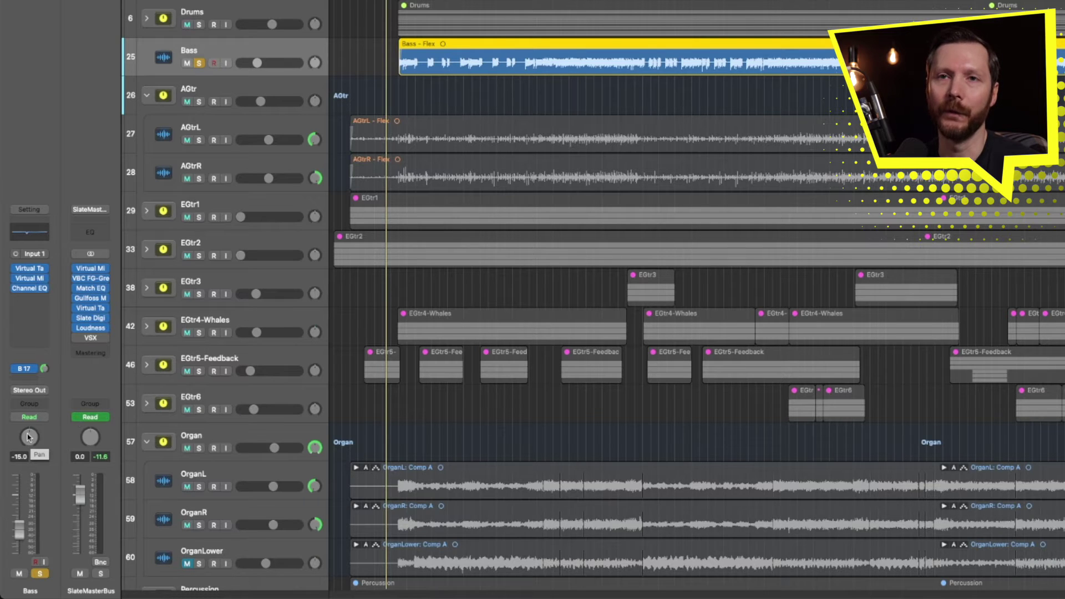
click(27, 437)
drag(27, 438, 24, 498)
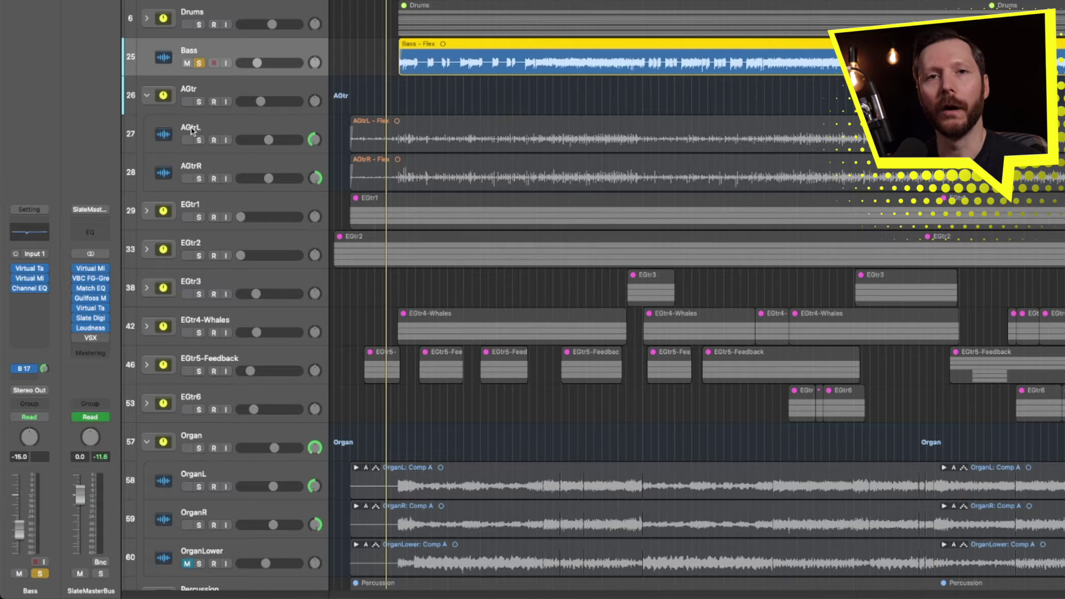
Select the AGtr stack and compare the AGtrL and AGtrR pan positions.
mouse_move(191, 130)
click(267, 99)
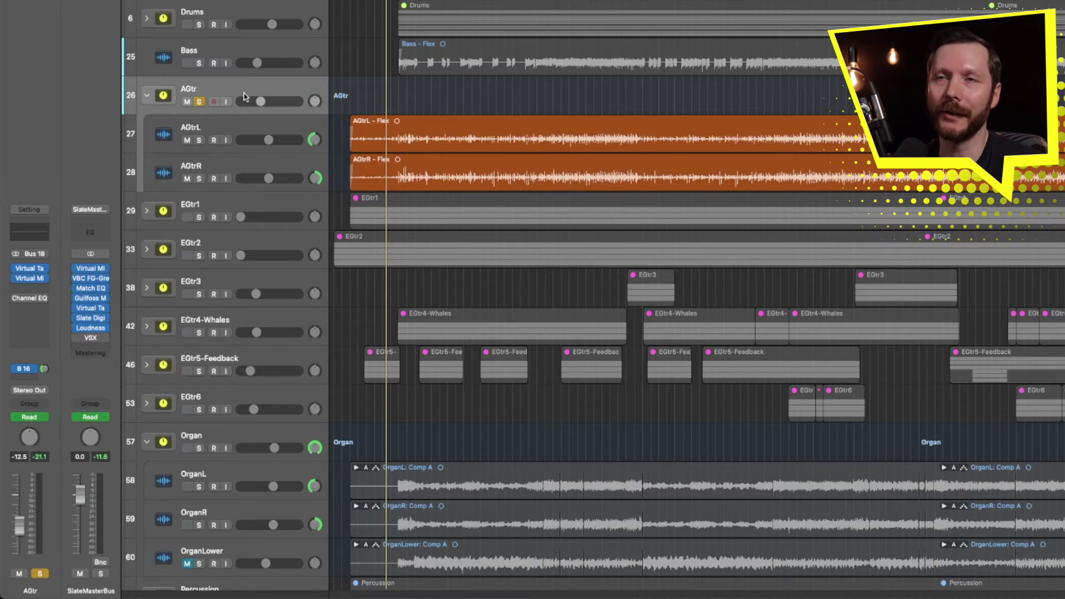
click(224, 130)
shift+click(220, 171)
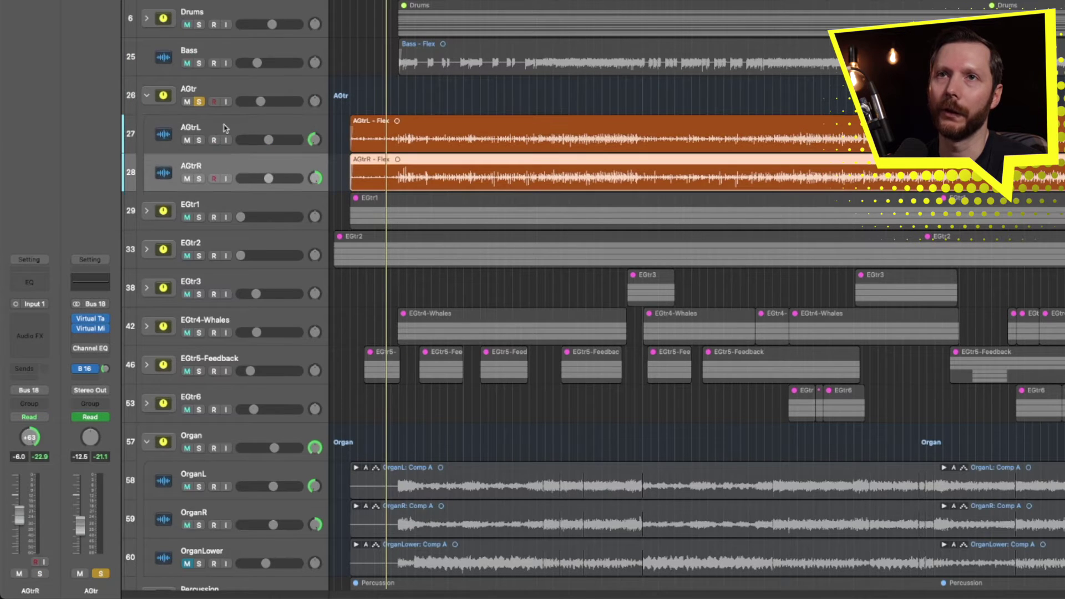
click(293, 123)
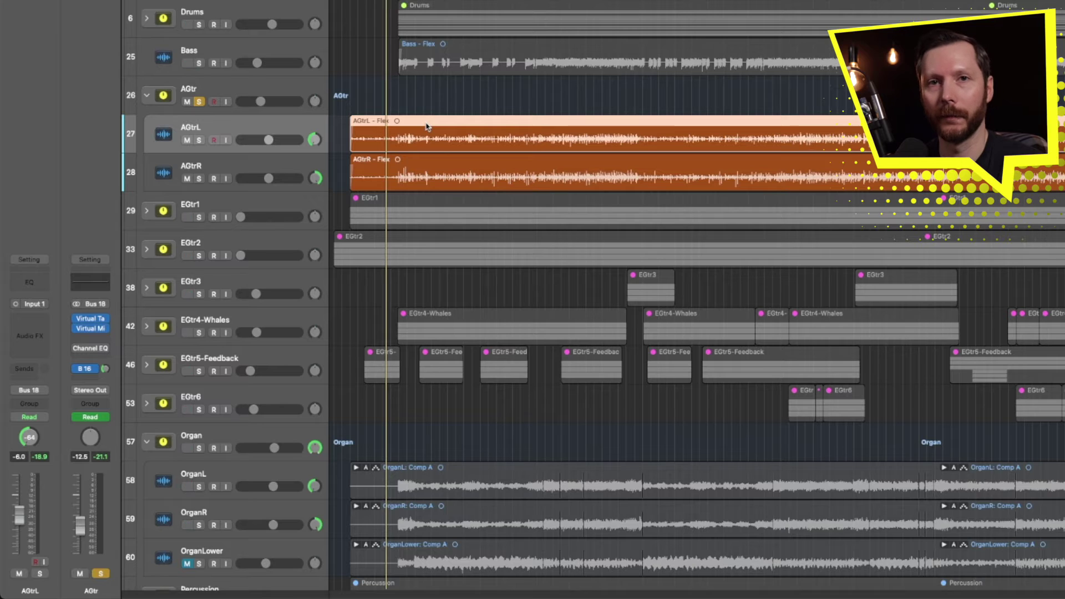
click(297, 170)
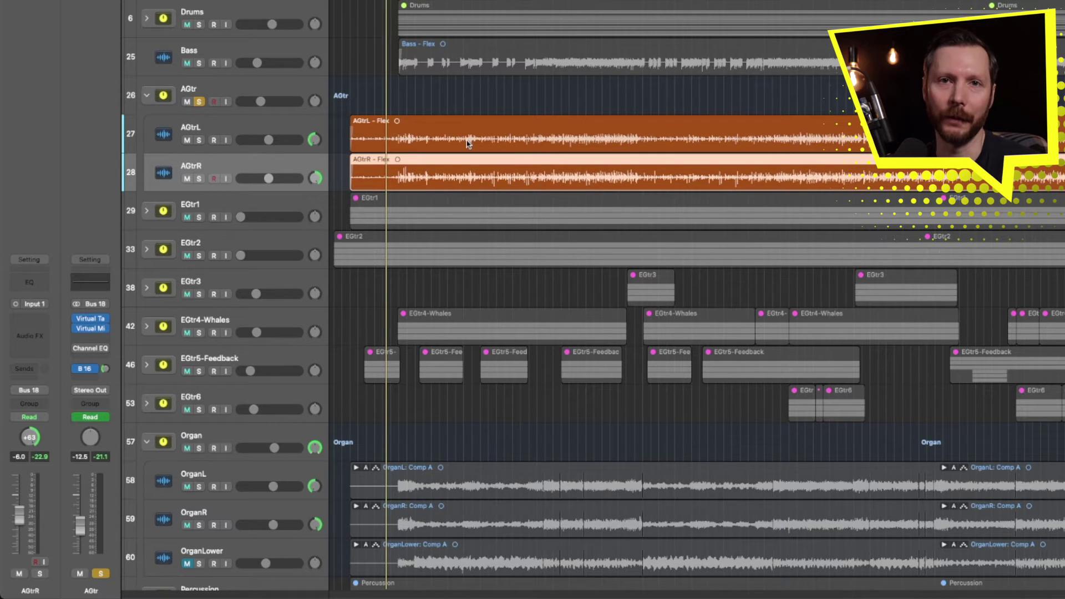
click(275, 132)
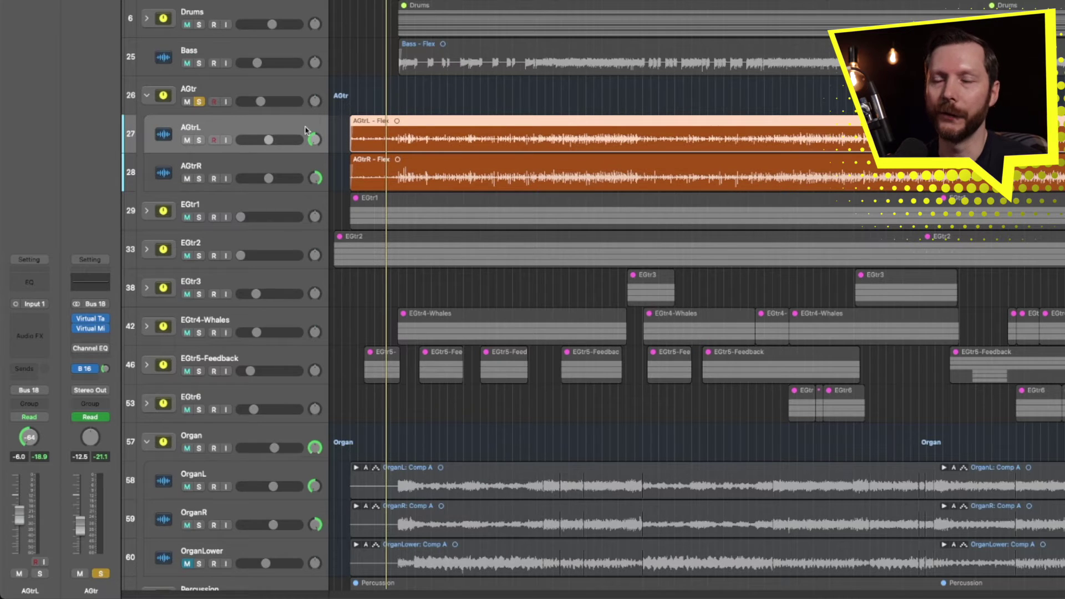
click(303, 169)
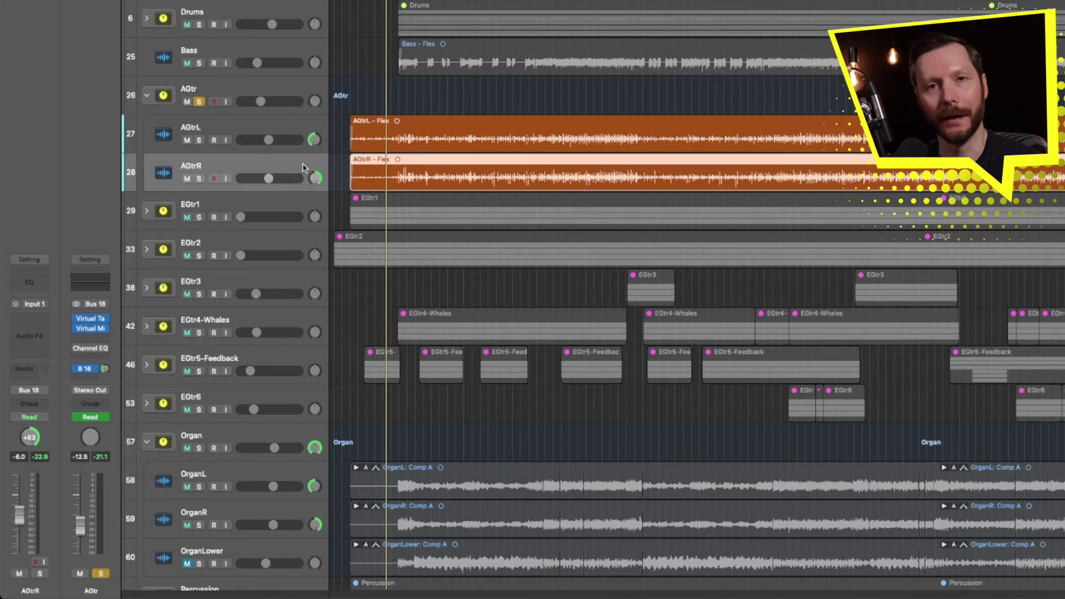
key(Up)
key(Up)
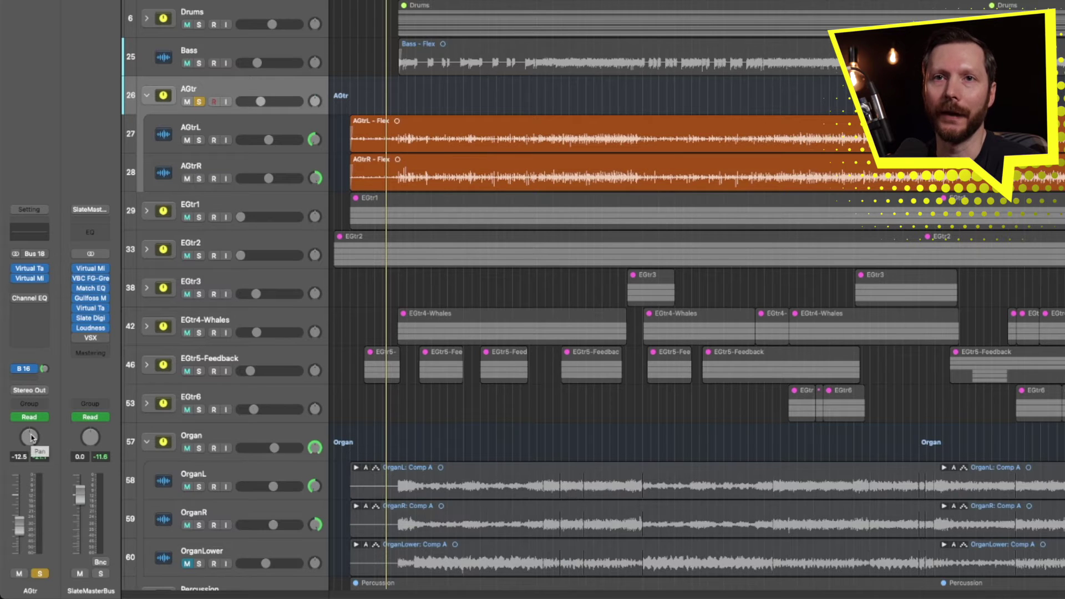
Pan the AGtr stack left, undoing an accidental AGtrR volume change.
drag(29, 436, 30, 454)
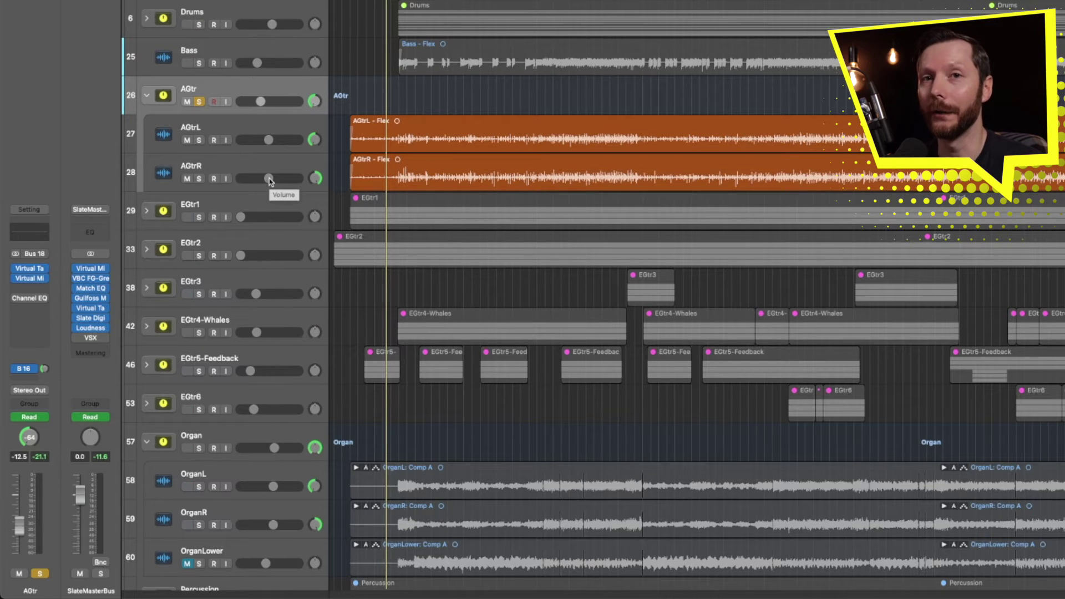
drag(269, 179, 241, 178)
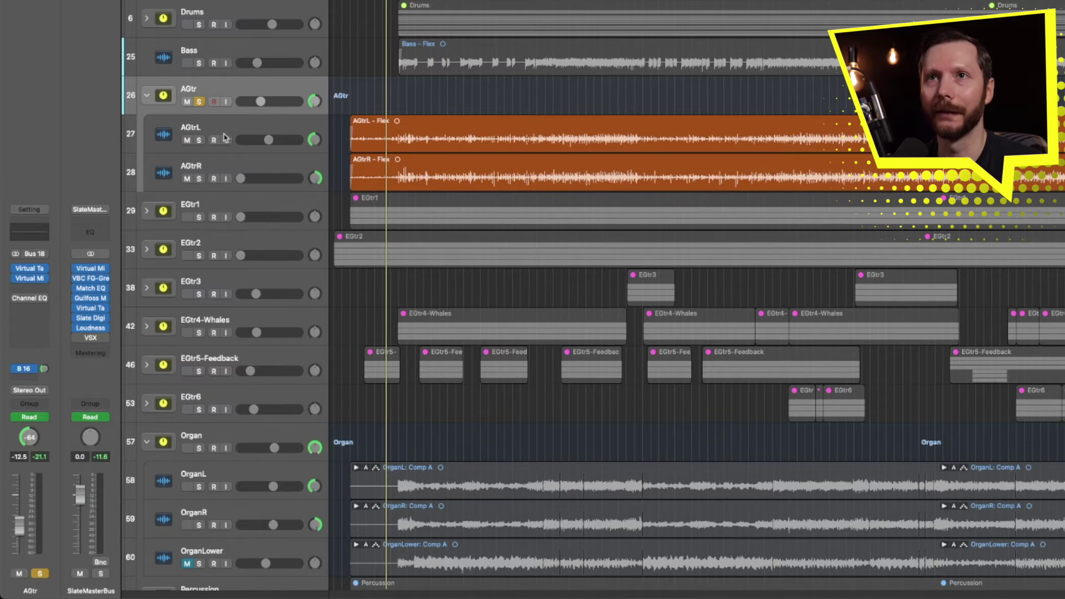
key(super+z)
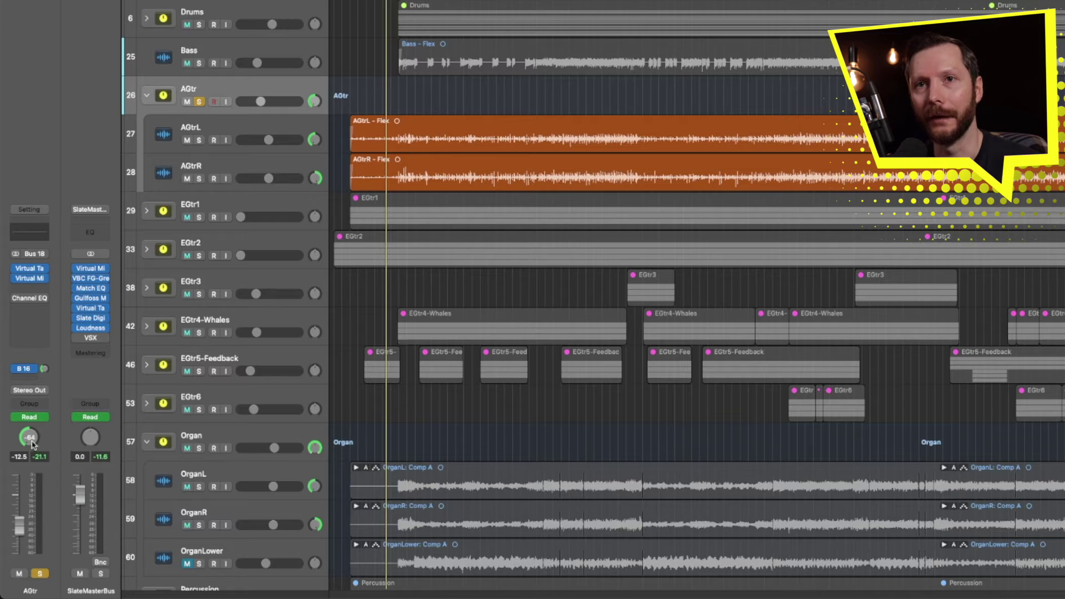
drag(30, 437, 29, 434)
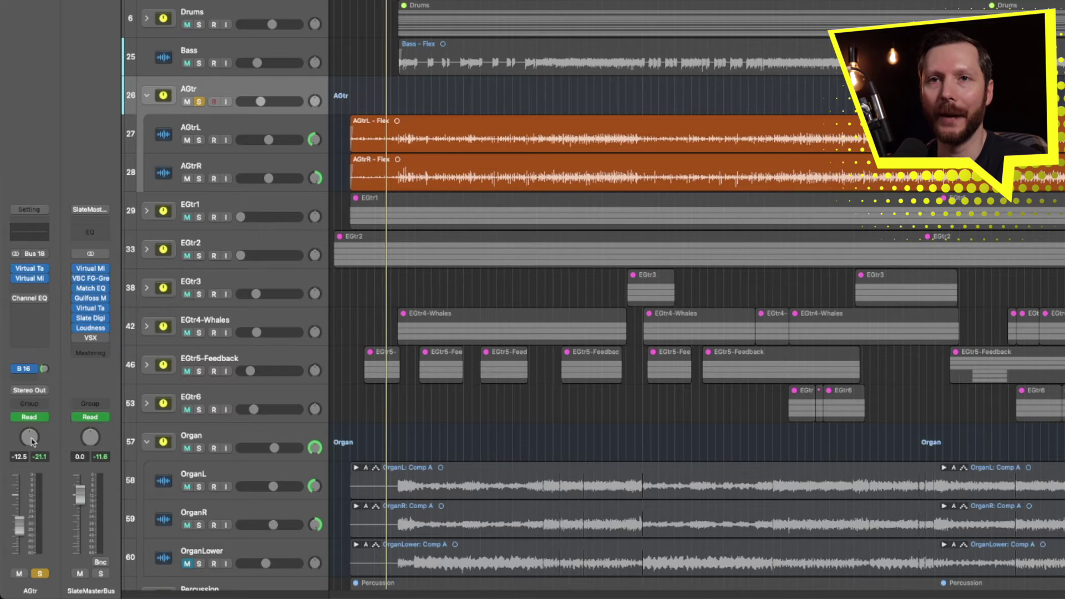
Switch the AGtr stack to Stereo Pan, sweep it left, then recentre it.
right_click(32, 442)
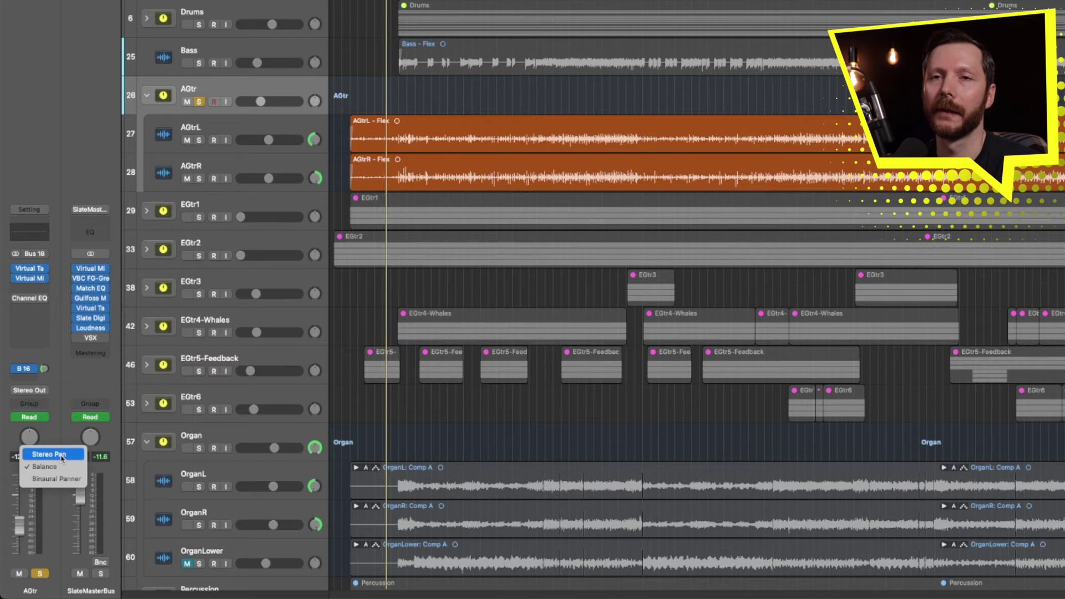
click(61, 456)
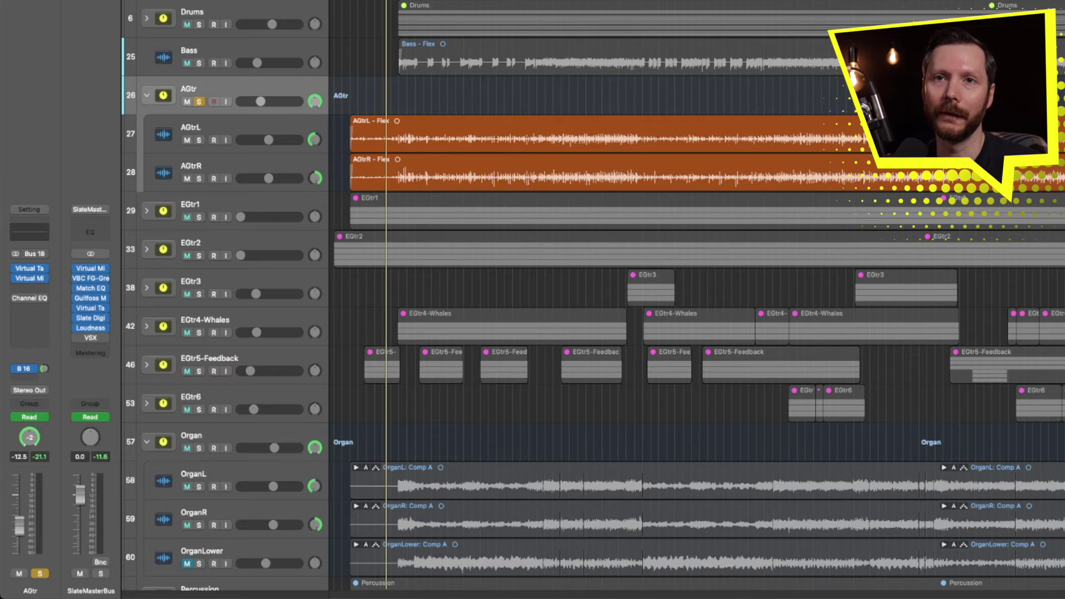
mouse_move(29, 437)
mouse_down()
mouse_move(29, 427)
mouse_move(29, 443)
mouse_up()
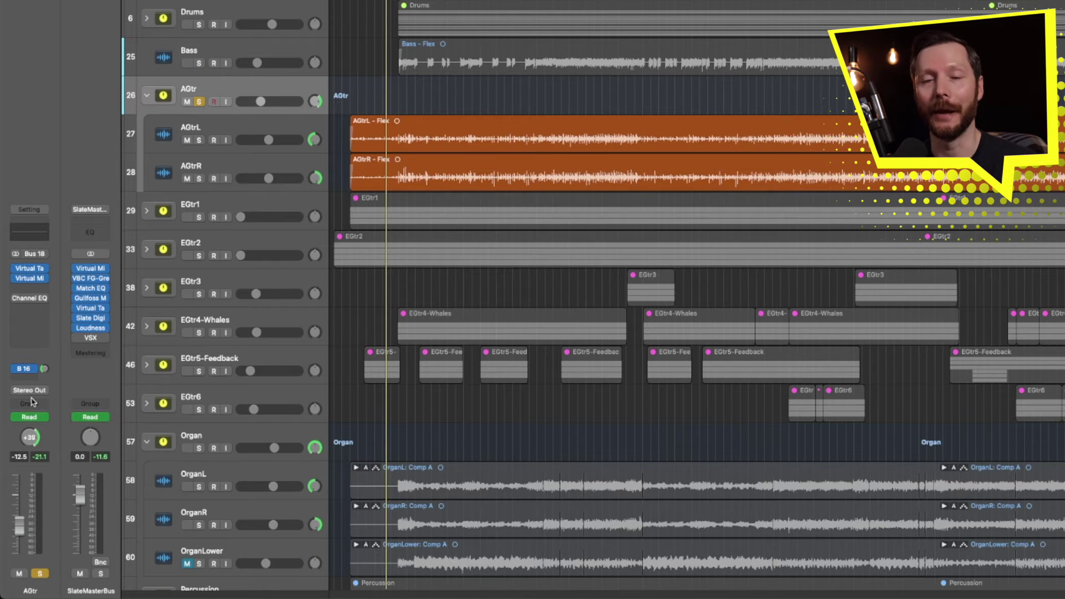
drag(29, 437, 29, 446)
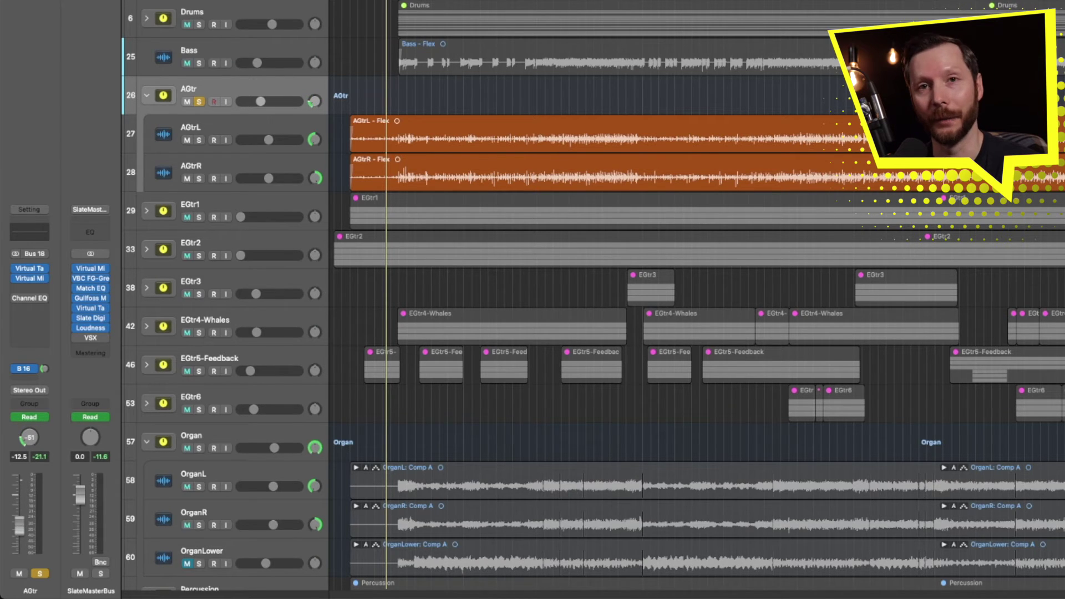
alt+click(30, 437)
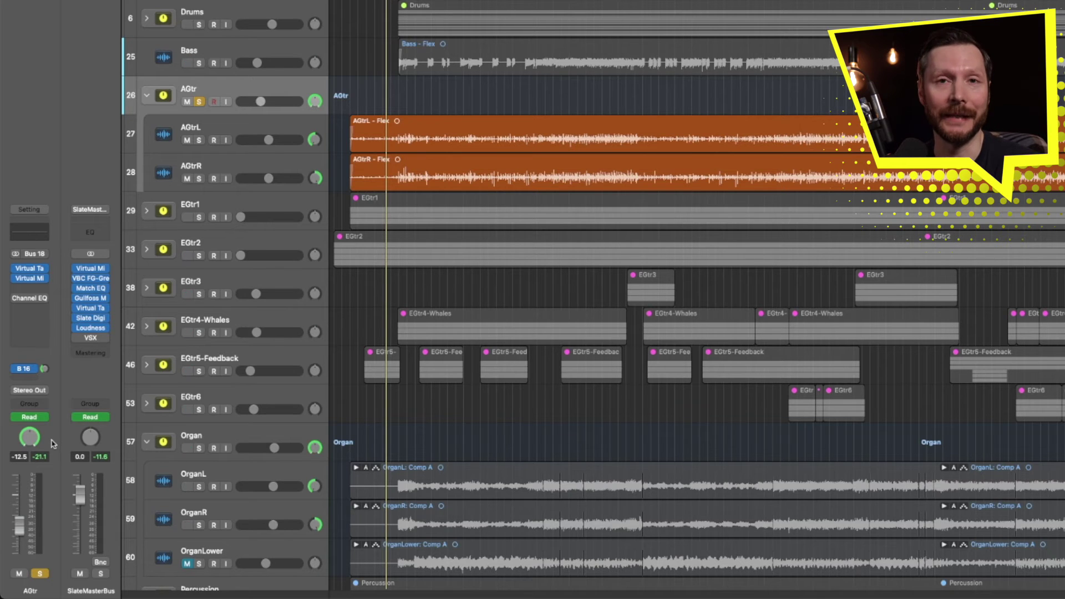
Toggle the AGtr stack back to Balance, then return it to Stereo Pan.
right_click(36, 443)
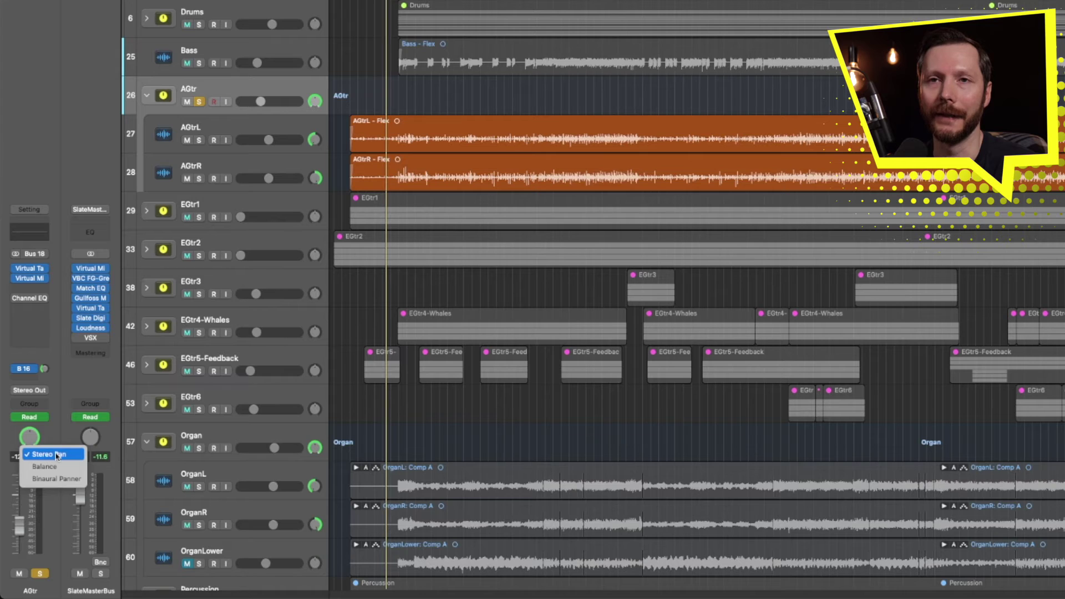
click(46, 467)
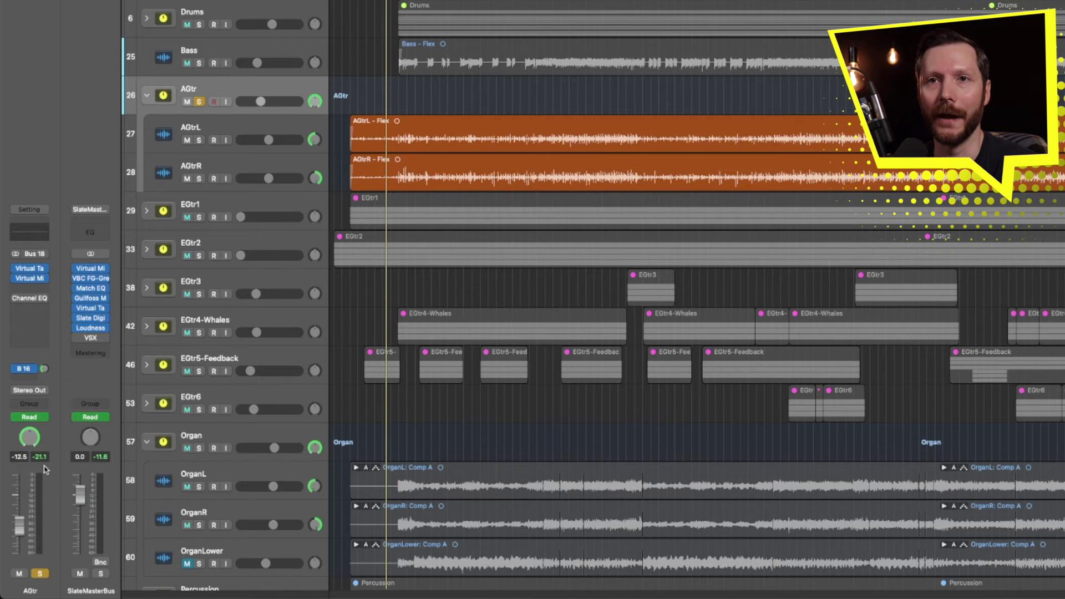
right_click(30, 441)
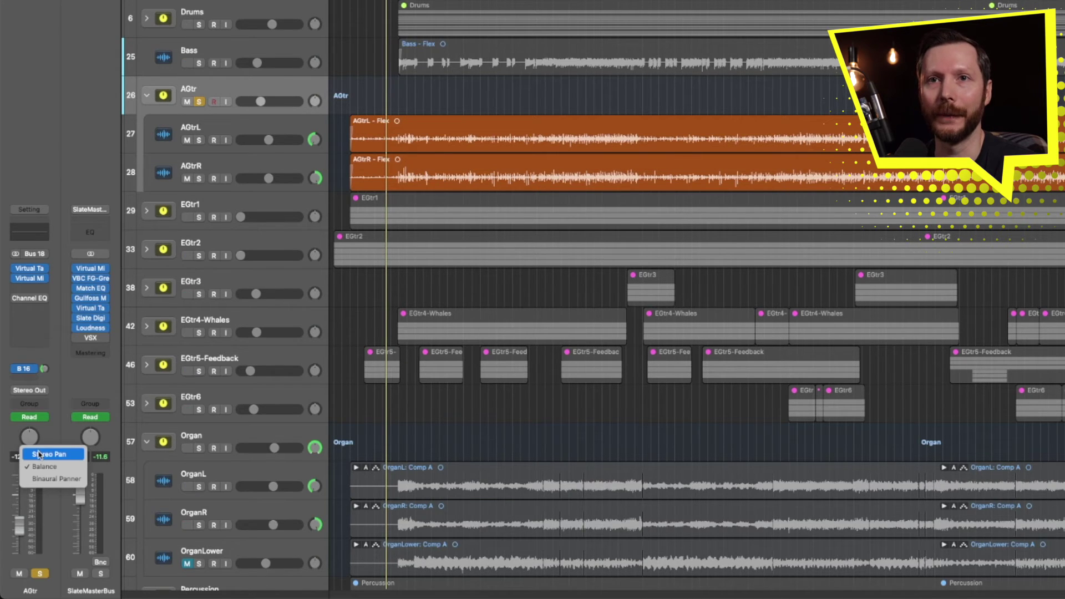
click(38, 458)
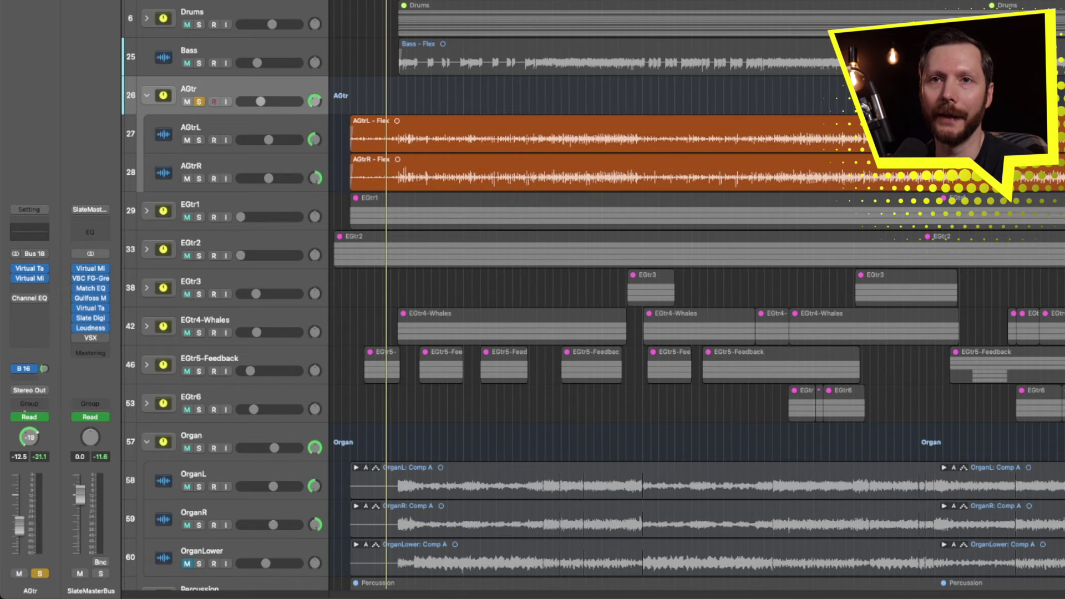
Drag the AGtr Stereo Pan knob through several placements left of centre.
mouse_move(29, 437)
mouse_down()
mouse_move(24, 451)
mouse_move(31, 421)
mouse_up()
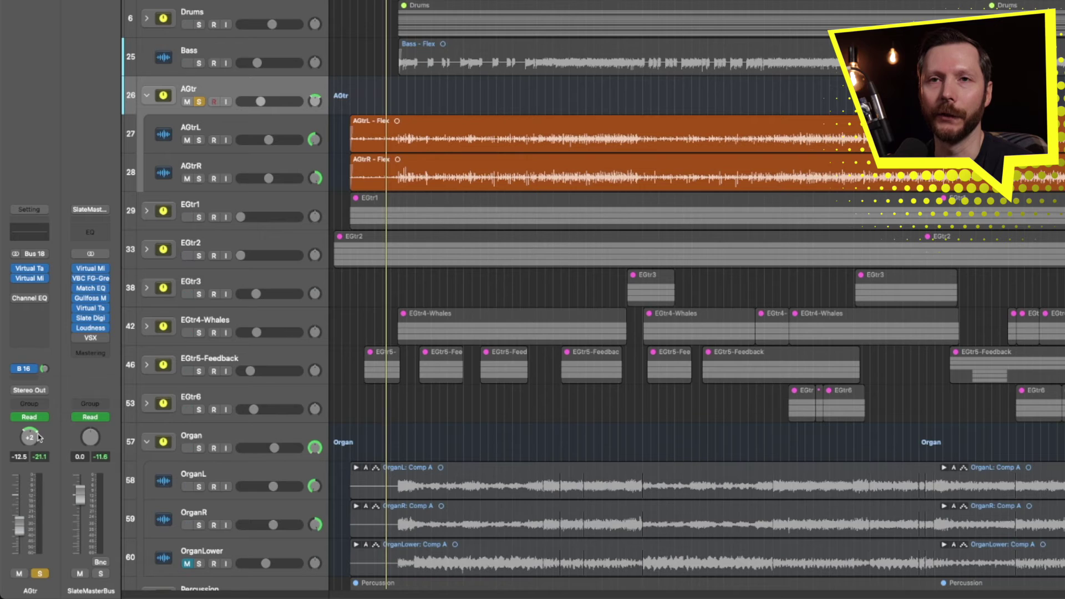
drag(38, 438, 38, 444)
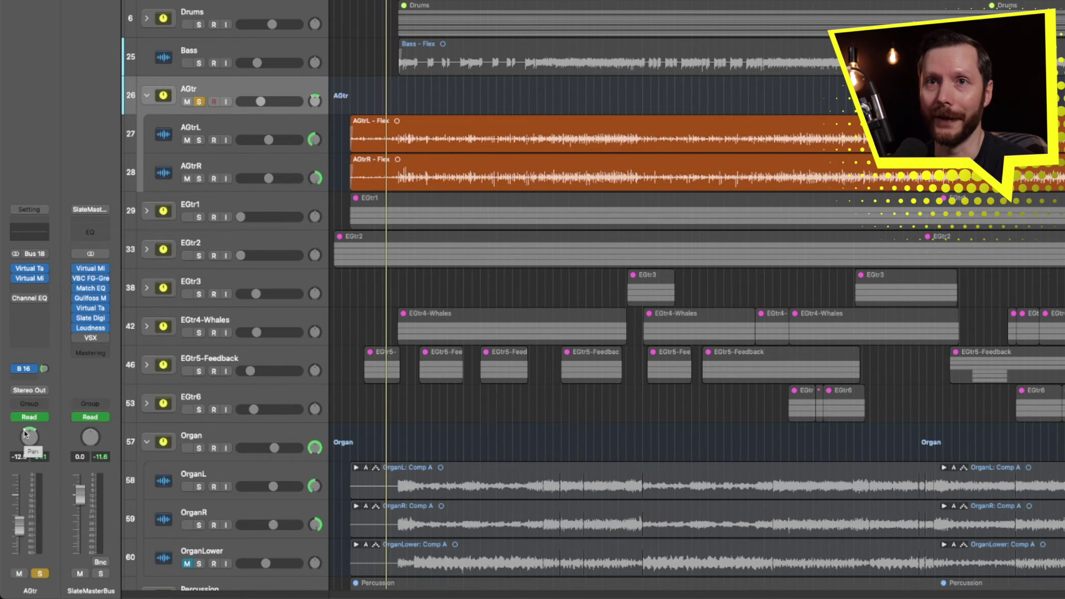
drag(32, 428, 32, 435)
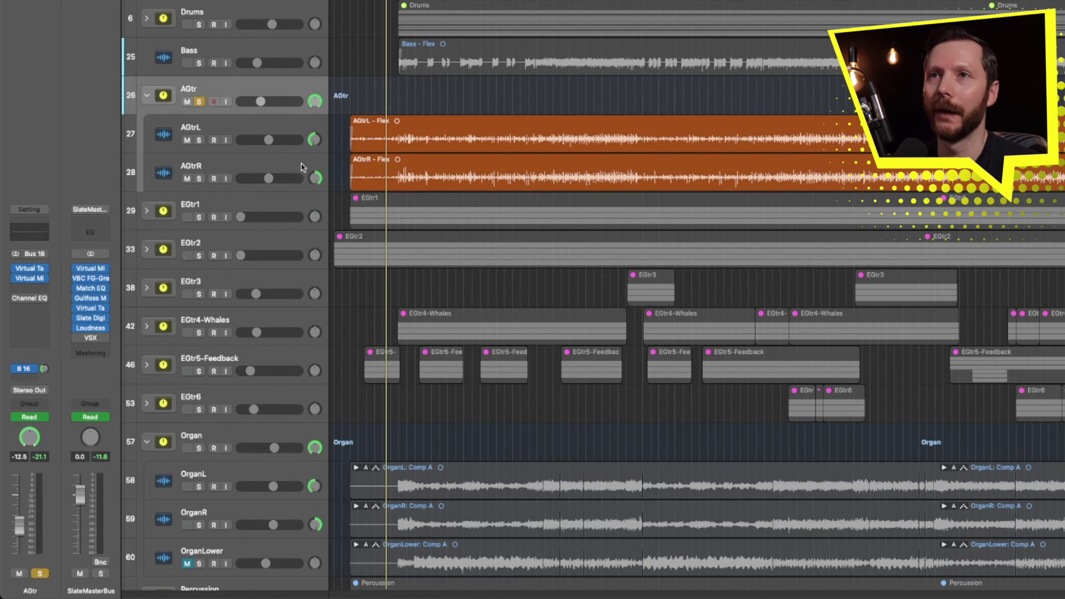
Delete the AGtrR guitar region, move OrganR onto AGtrR, and play the song.
click(274, 164)
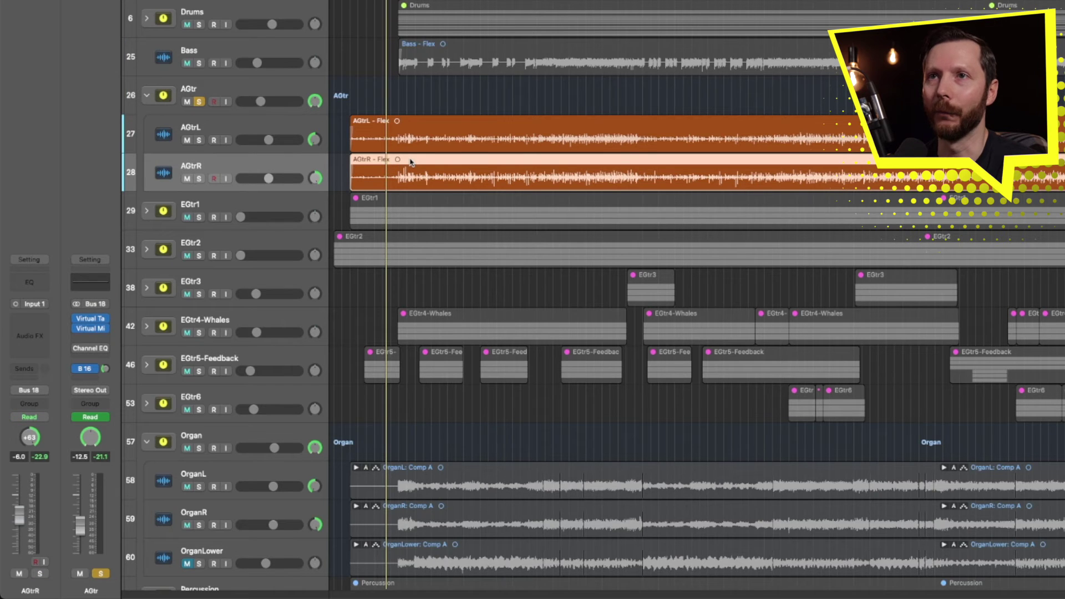
key(Delete)
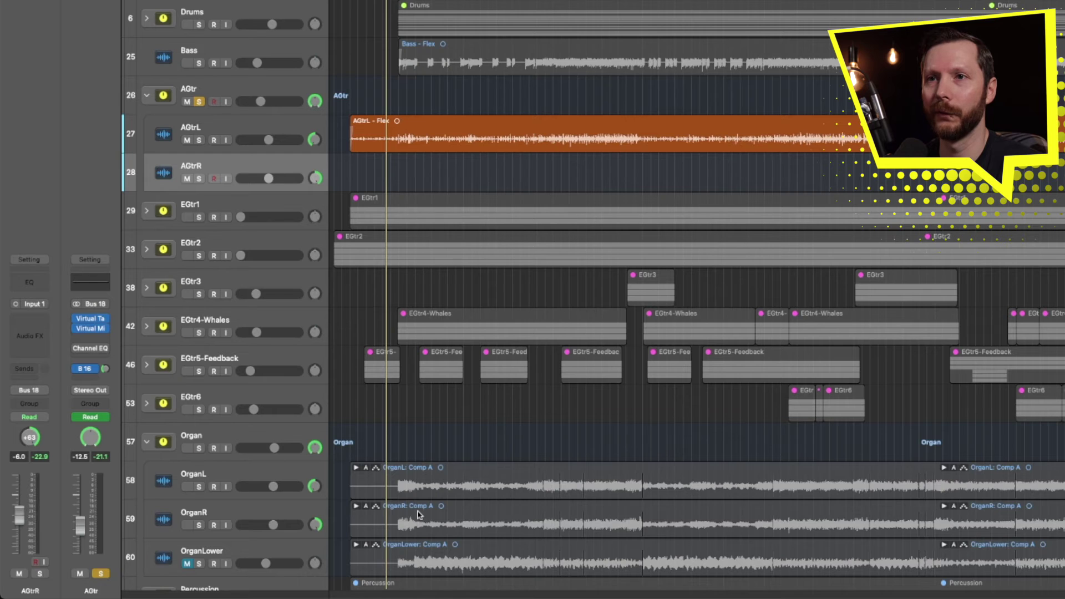
drag(418, 515, 419, 187)
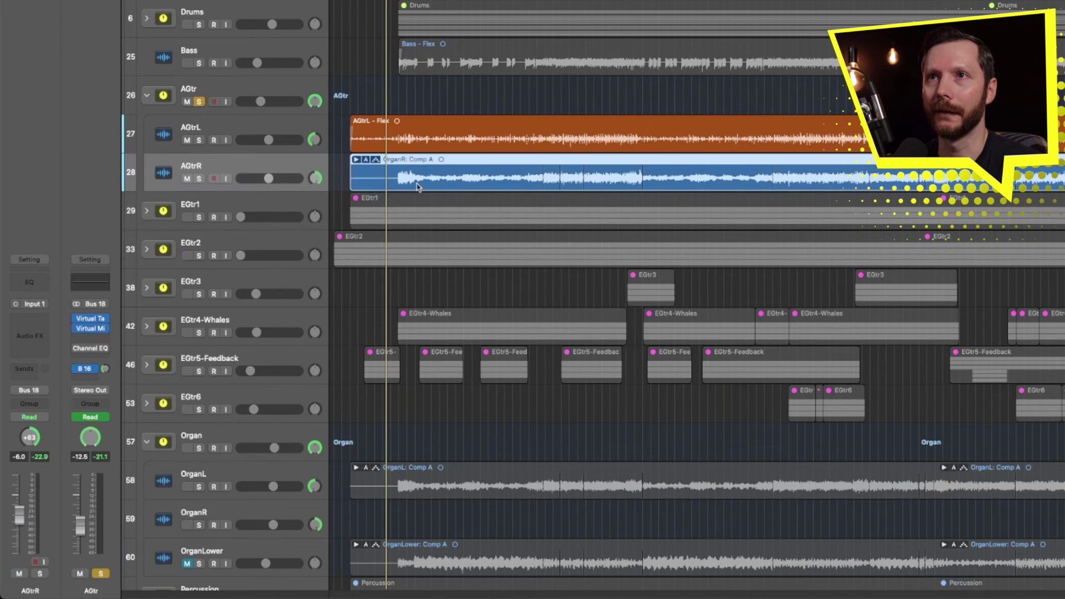
click(393, 149)
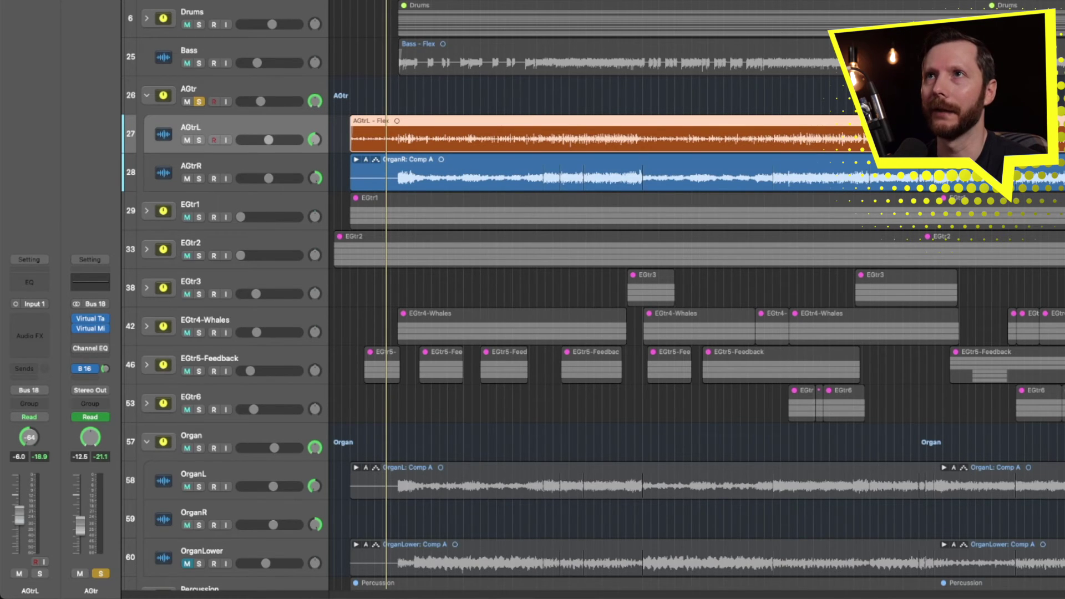
key(space)
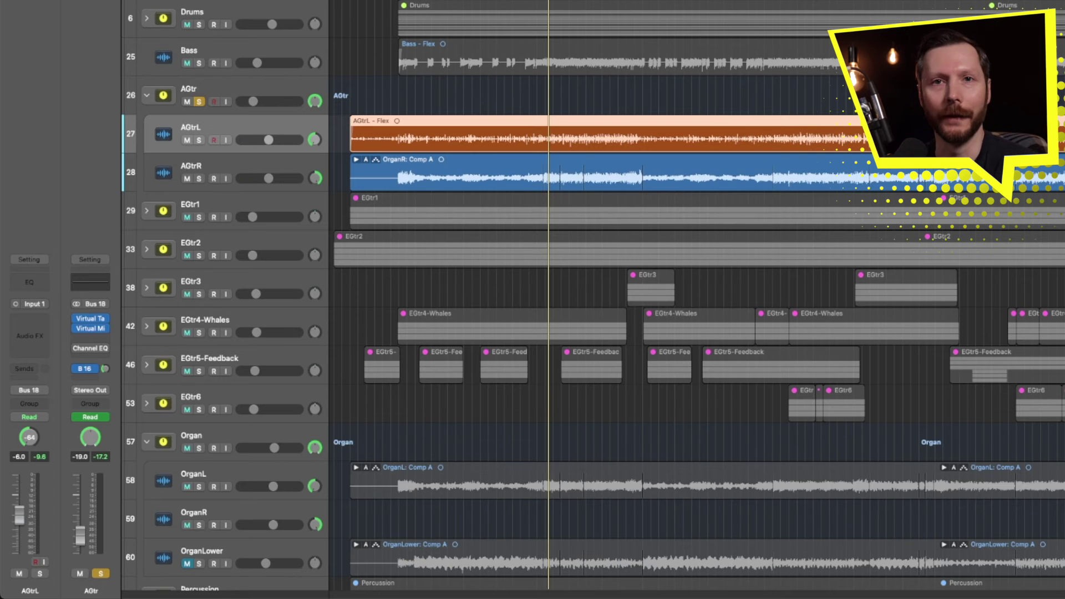
Rename the stack 'AGtr and Organ' and set its pan mode to Balance.
click(303, 98)
text(Or)
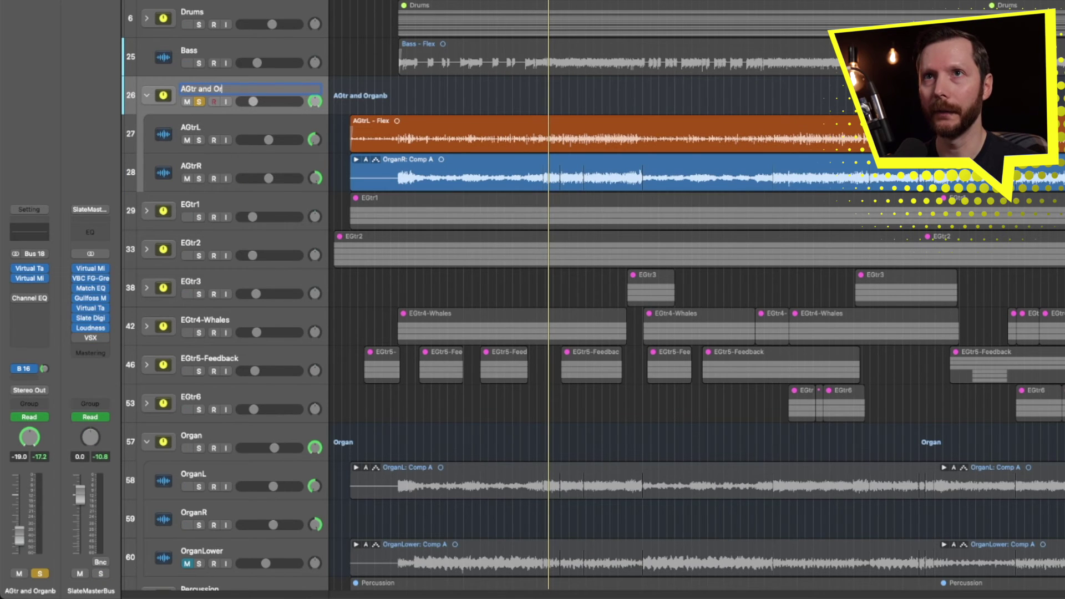
text(gan)
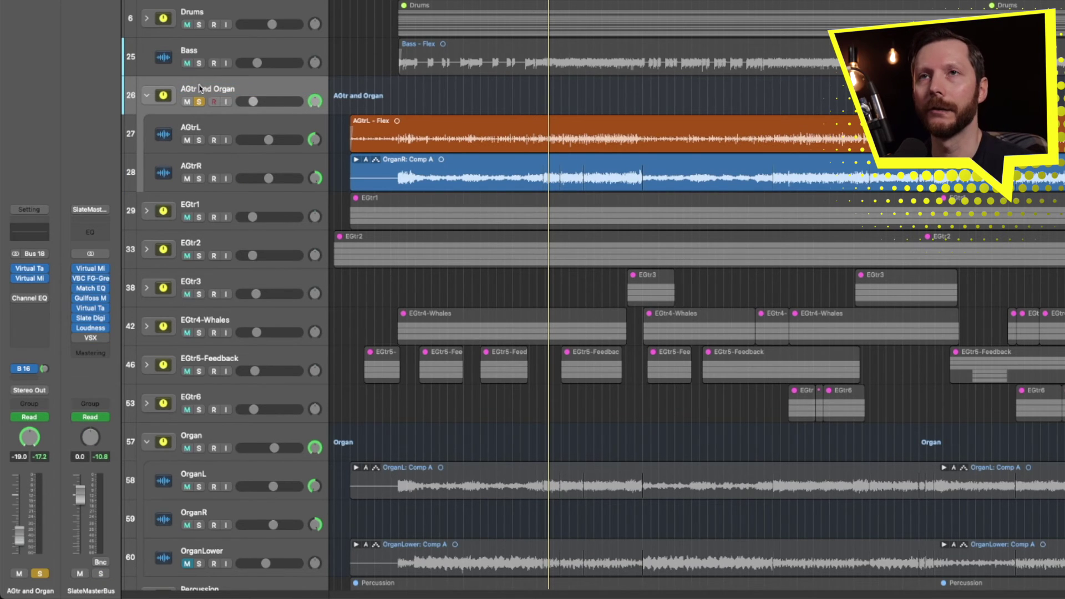
right_click(27, 442)
click(46, 466)
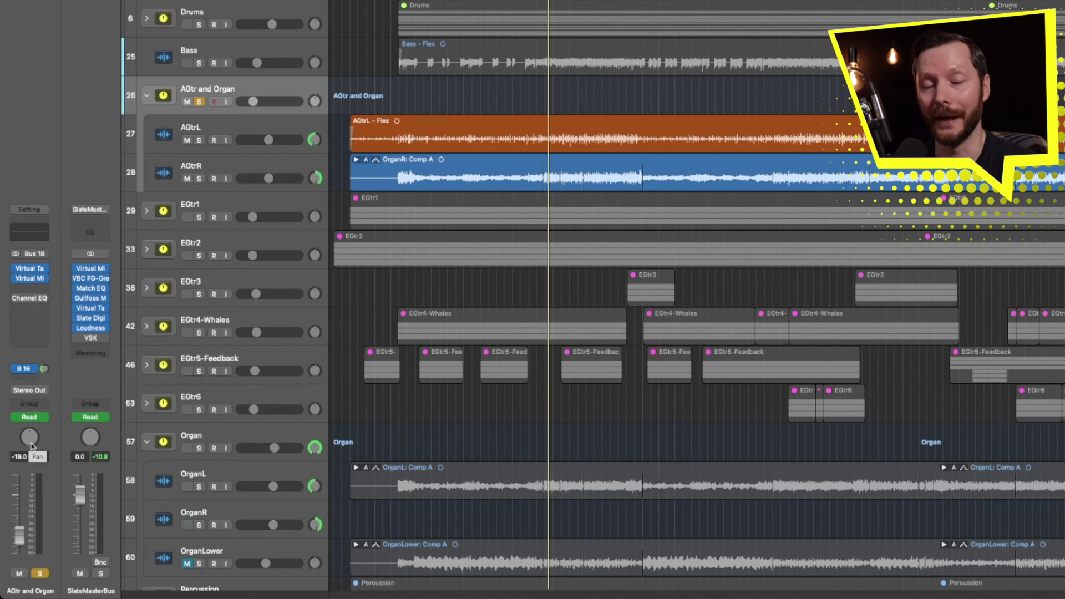
Play the song while sweeping the Balance pan left, back to centre, then slightly right.
key(space)
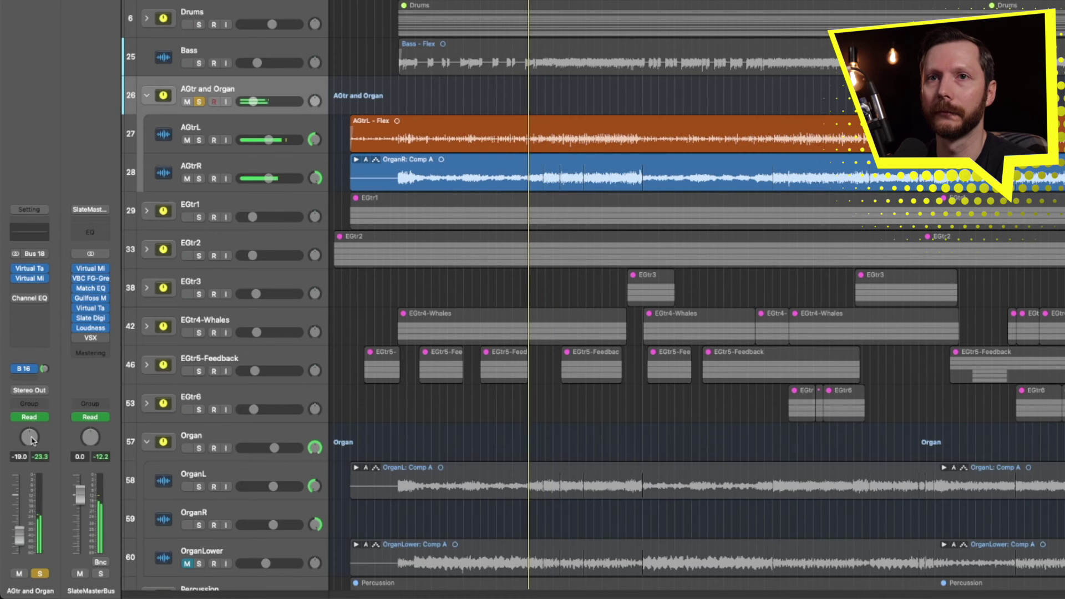
drag(31, 441, 31, 470)
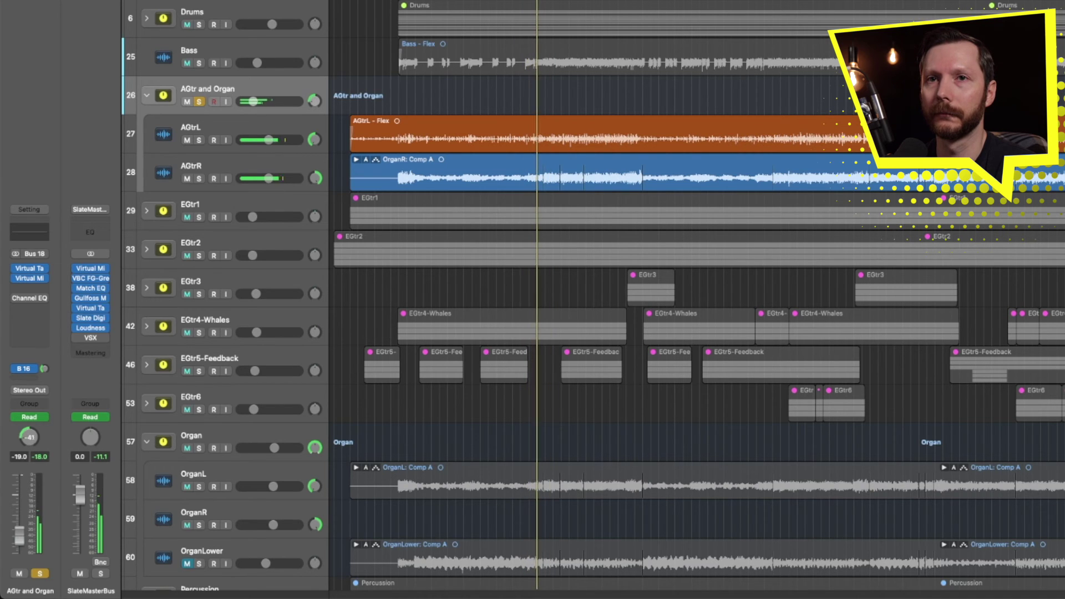
drag(31, 469, 30, 484)
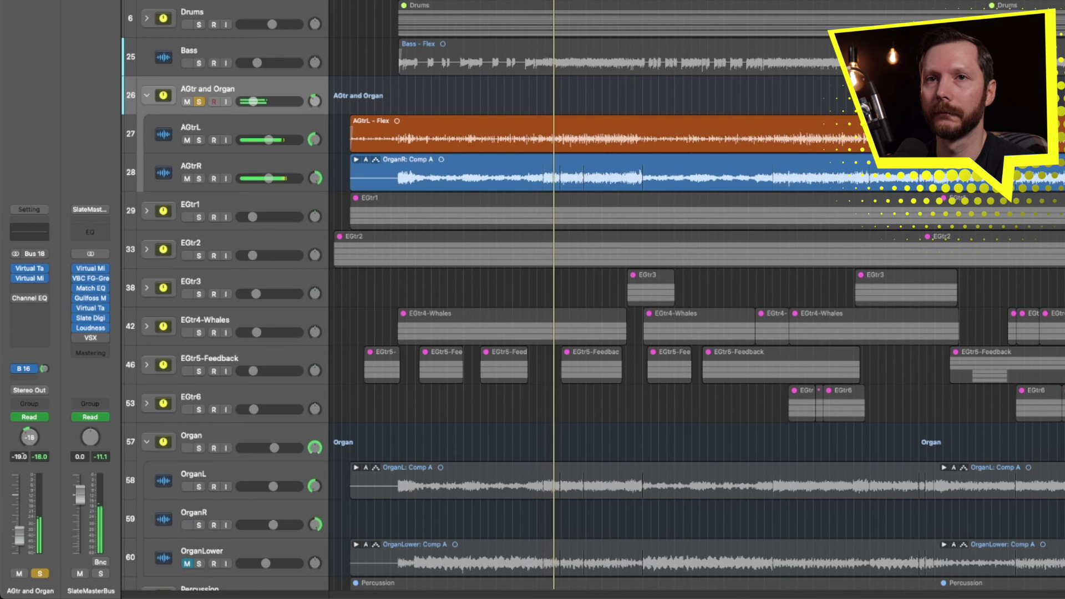
drag(32, 483, 31, 377)
alt+click(30, 438)
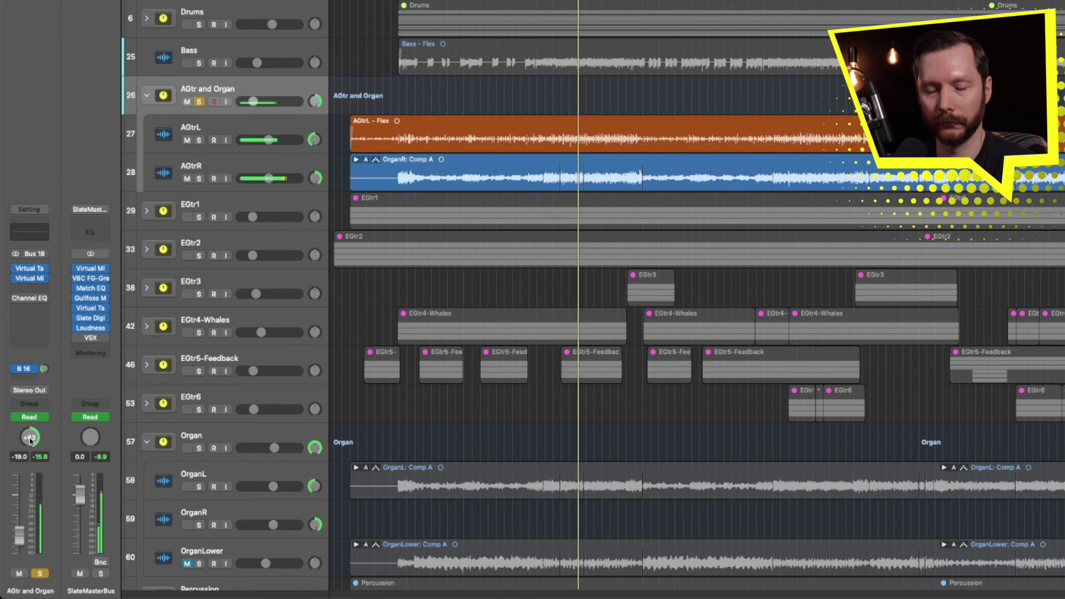
drag(31, 439, 30, 437)
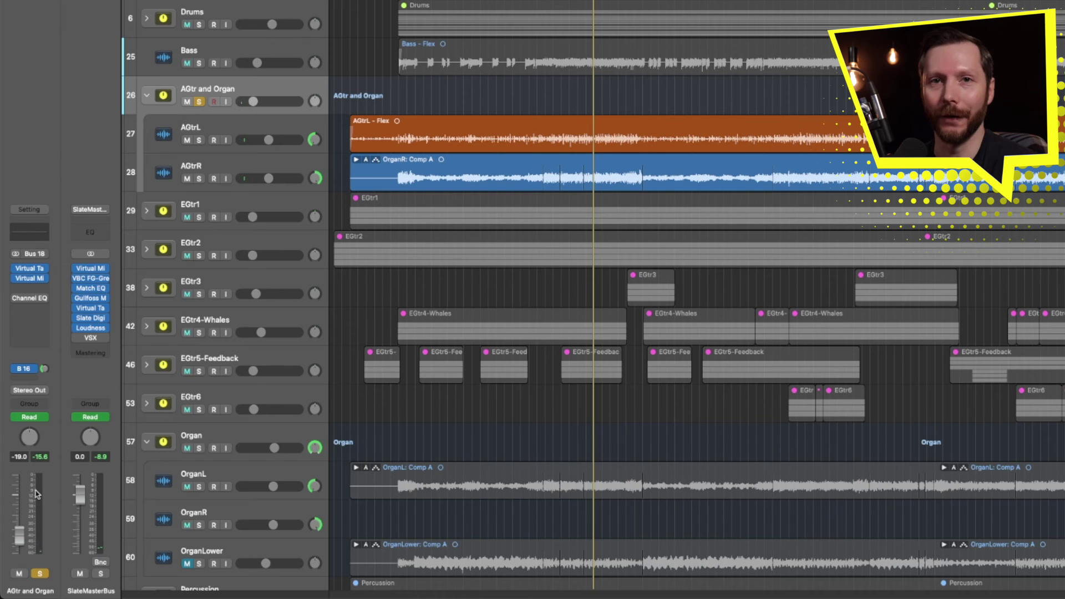
Switch the AGtr and Organ stack to Stereo Pan and play the song.
right_click(30, 440)
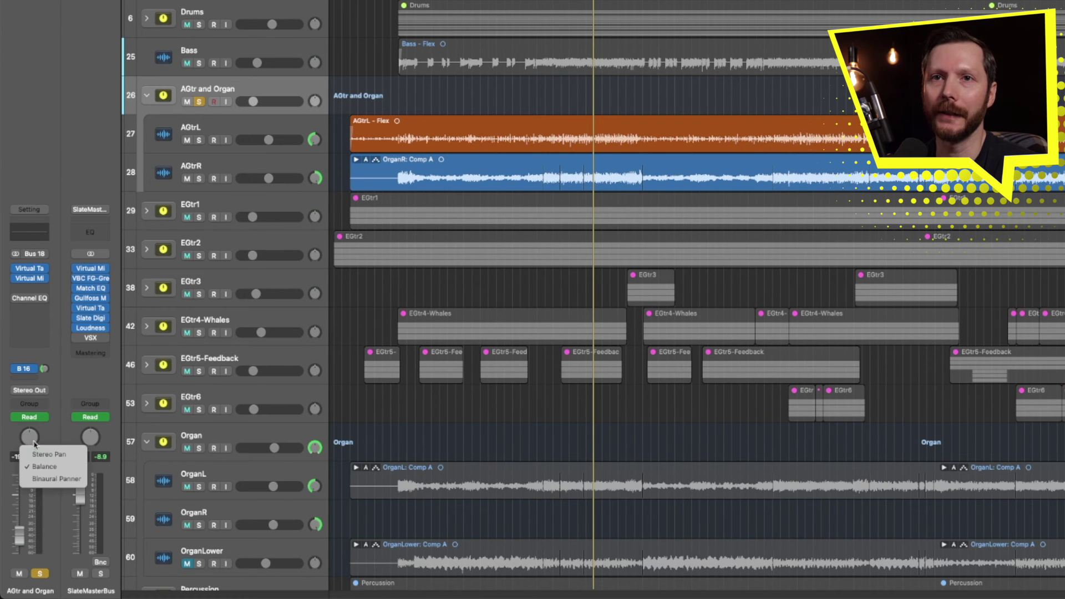
click(57, 457)
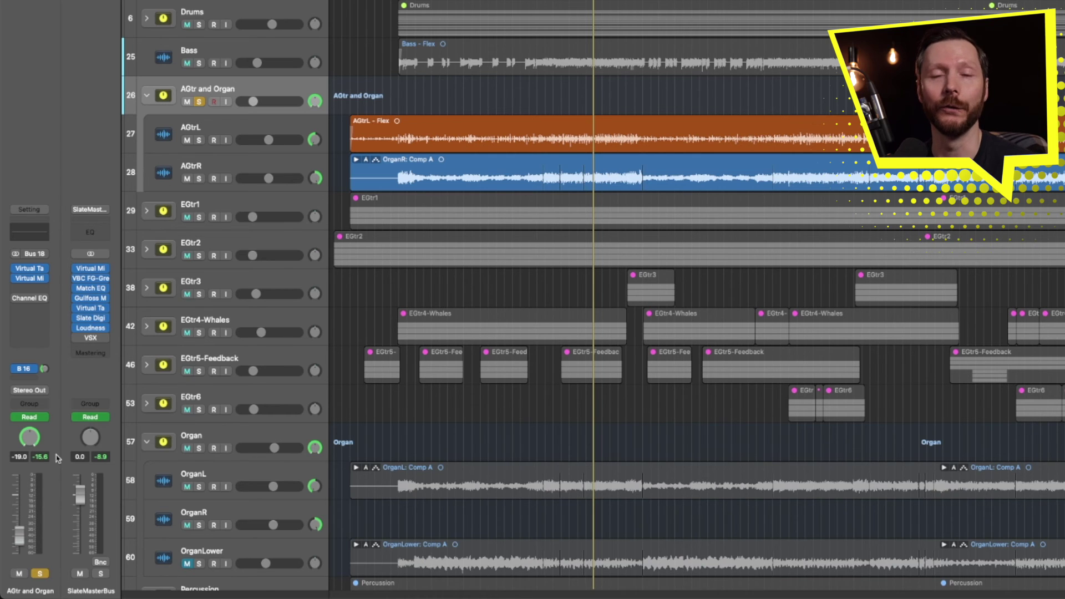
key(space)
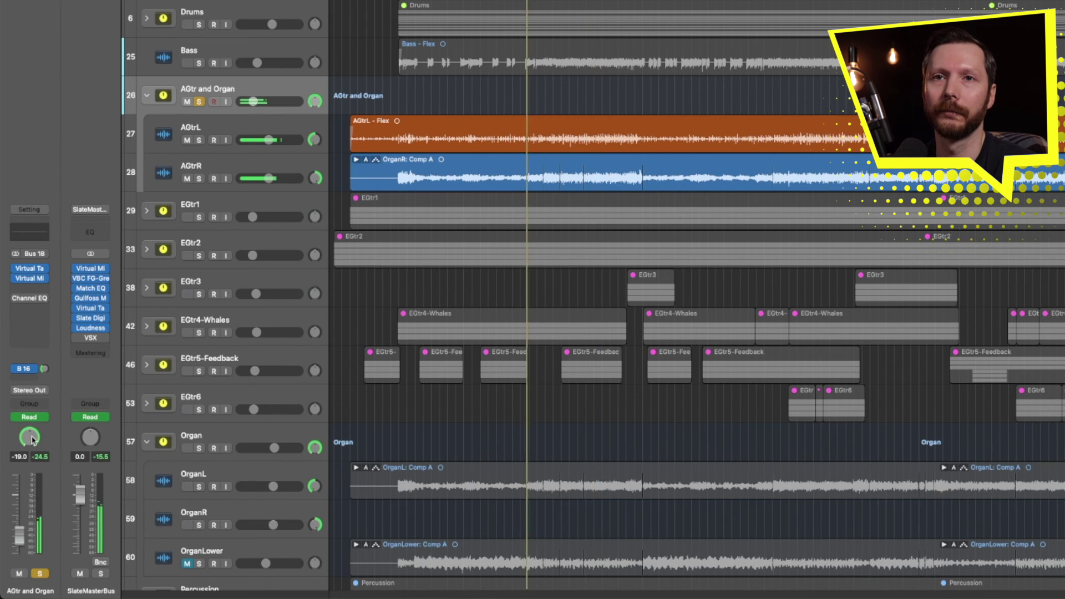